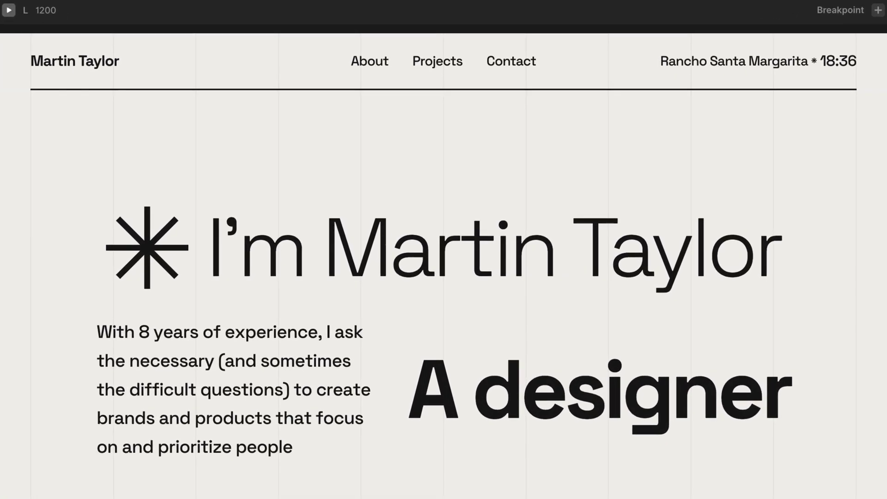
- Toggle the RS Camera.1 tag back to Default Camera and stop the Redshift viewport render
scroll(443, 249, down, 20)
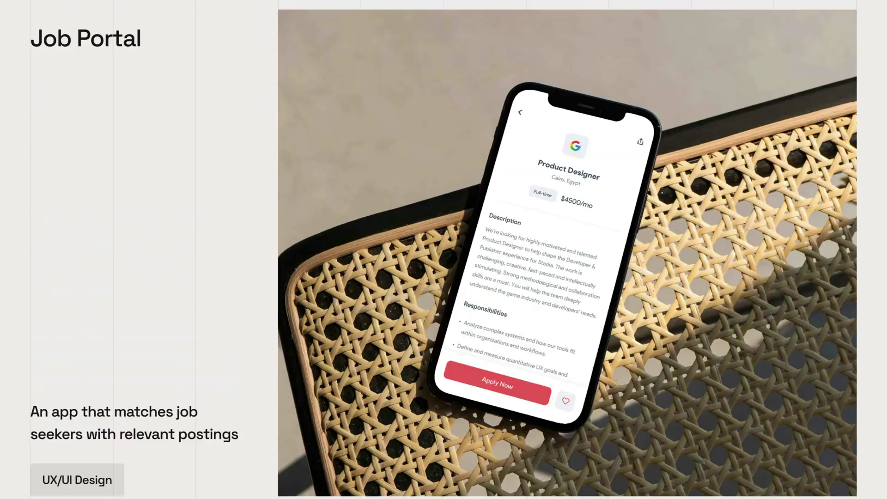
scroll(444, 249, up, 20)
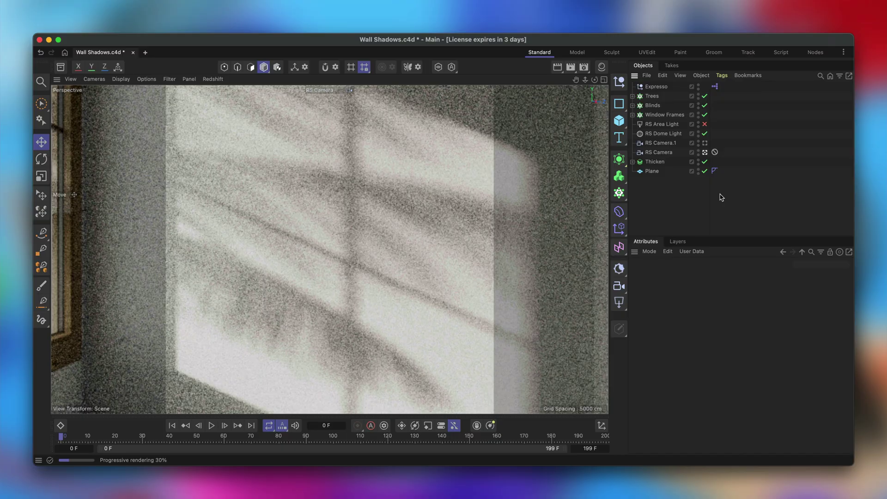
click(705, 144)
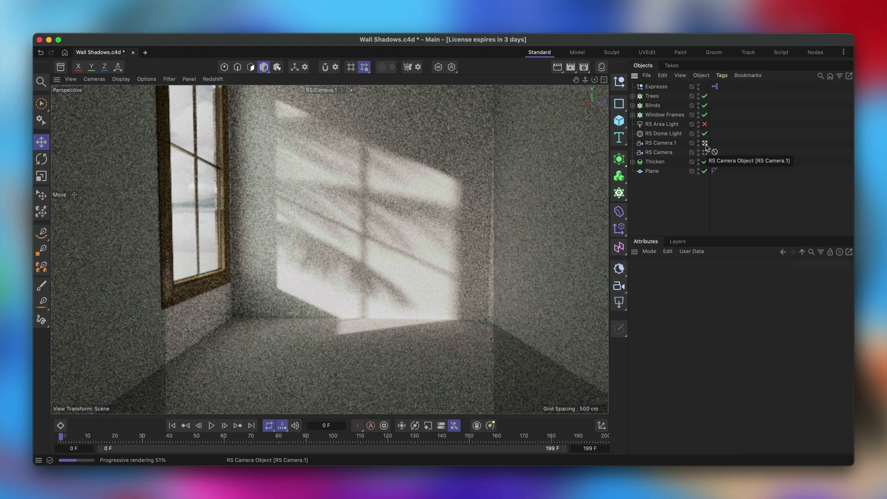
click(705, 143)
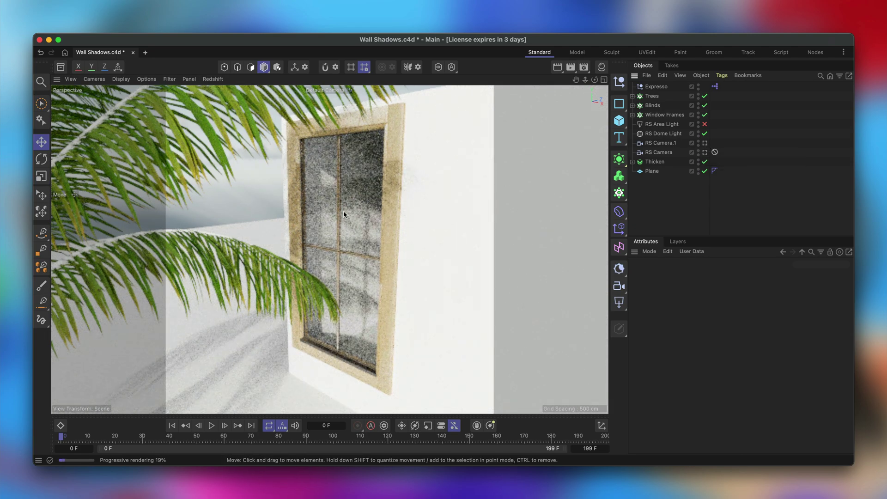
click(213, 79)
click(222, 94)
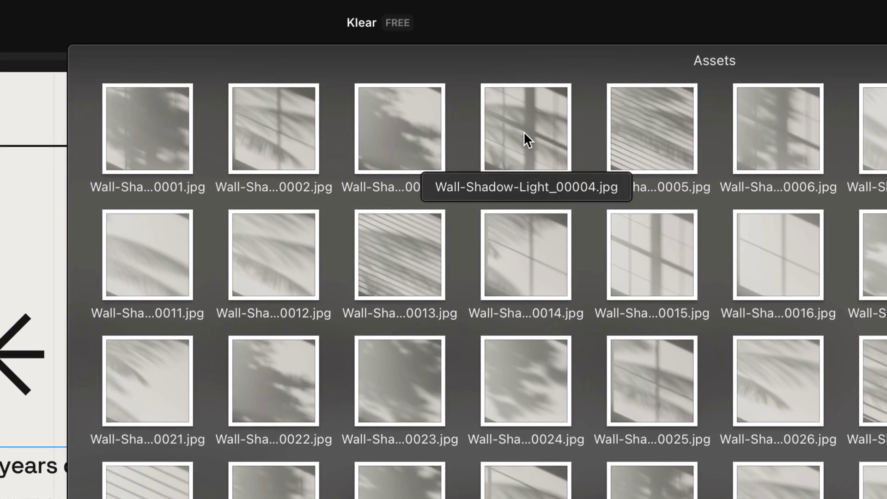
- Drag Wall-Shadow-Light_00004.jpg onto the canvas and move its layer to the top of L
drag(523, 131, 67, 166)
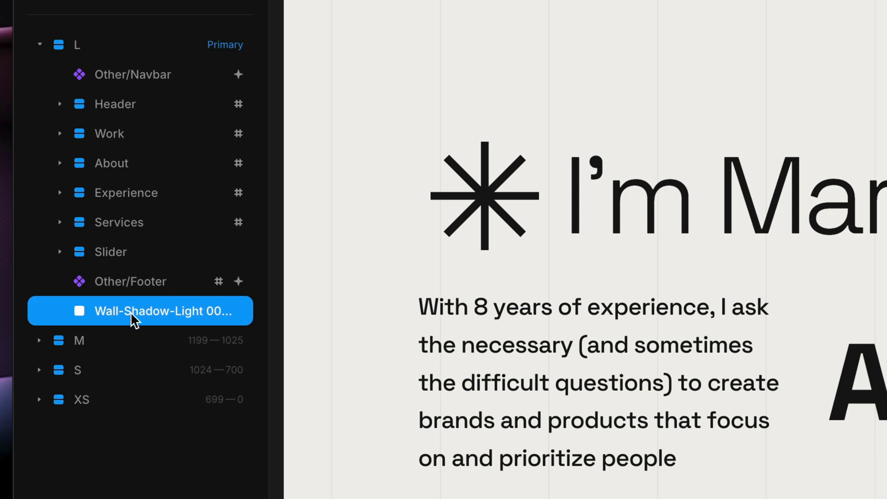
drag(126, 137, 123, 65)
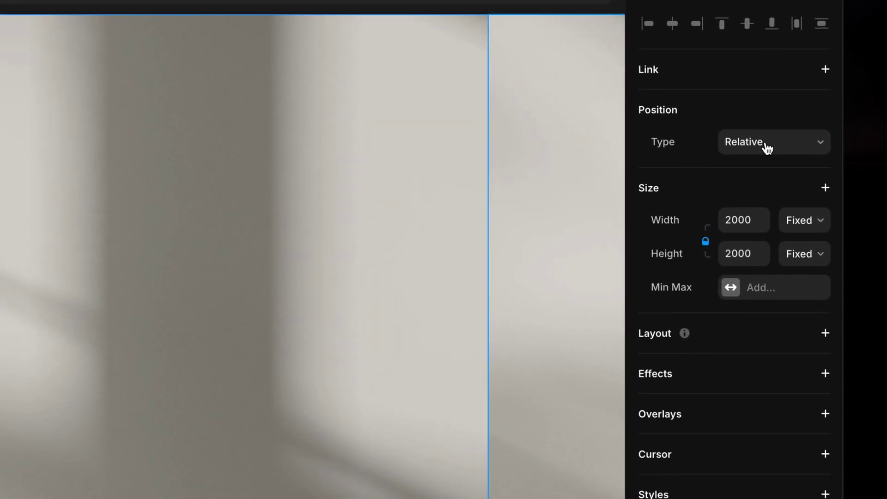
- Set the shadow image's Position type to Fixed
click(809, 160)
click(767, 161)
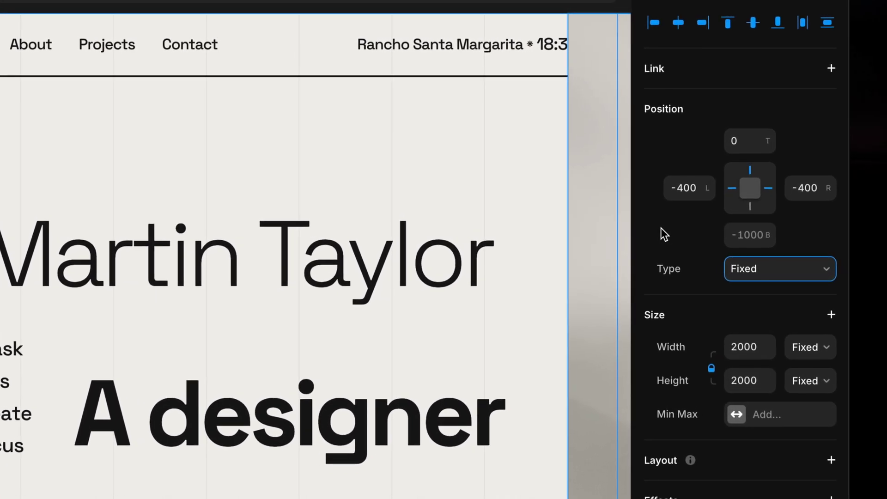
scroll(661, 228, down, 10)
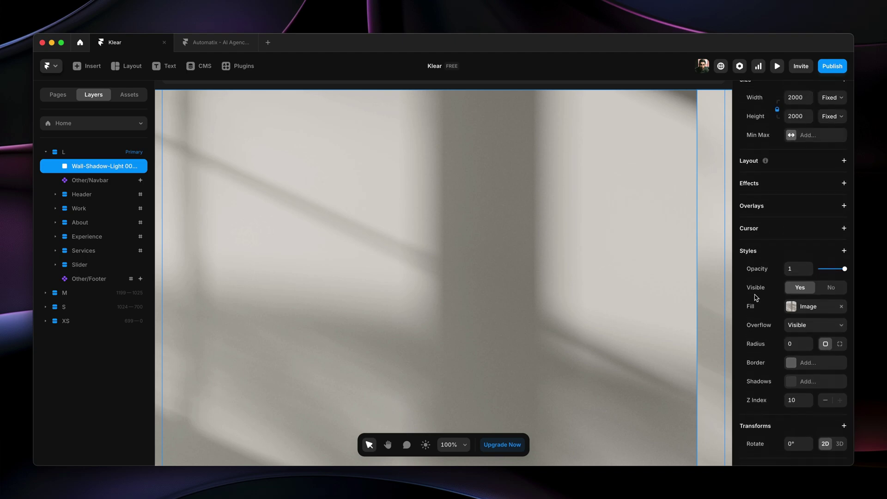
scroll(756, 298, up, 5)
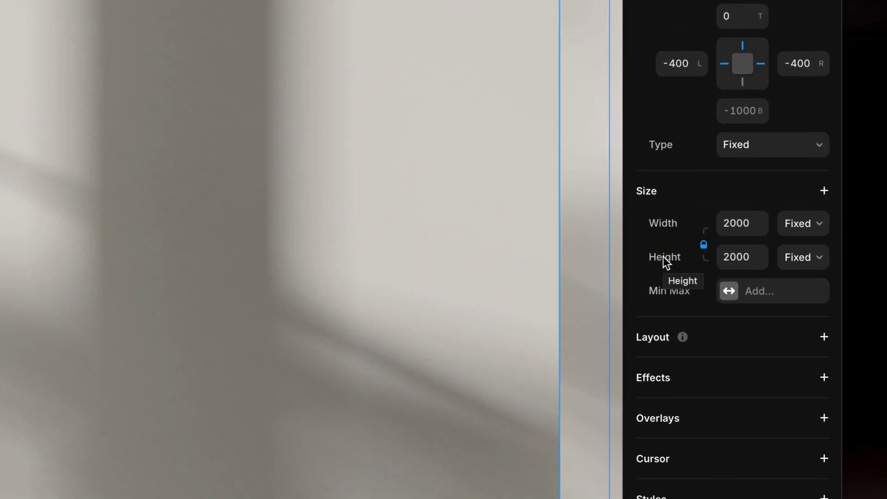
- Unlock aspect ratio, set Width to relative 100%, release the left pin, and centre horizontally
click(702, 248)
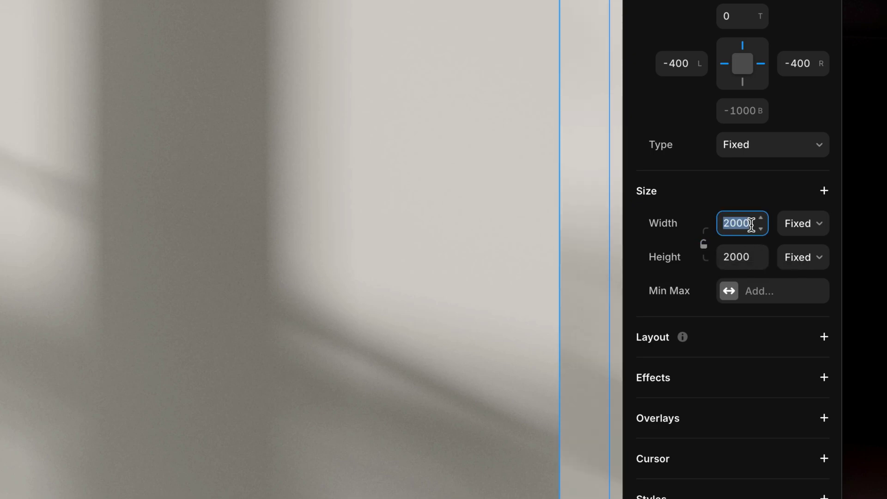
click(803, 223)
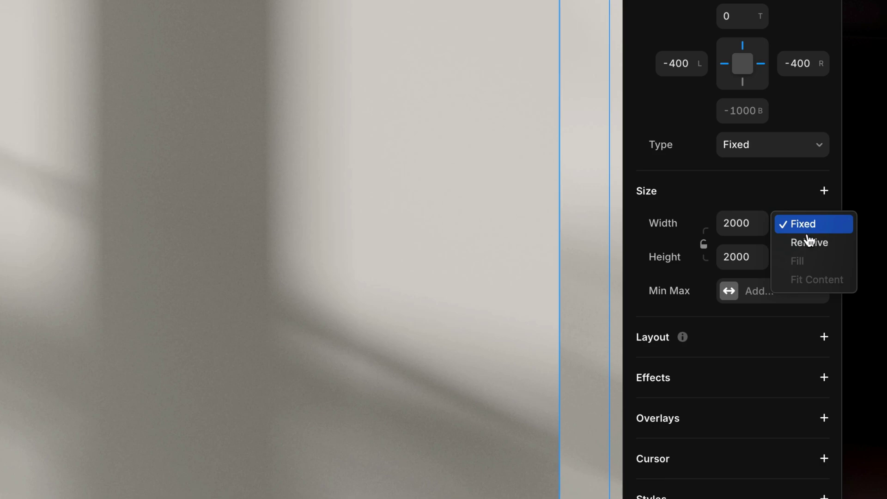
click(808, 242)
click(738, 226)
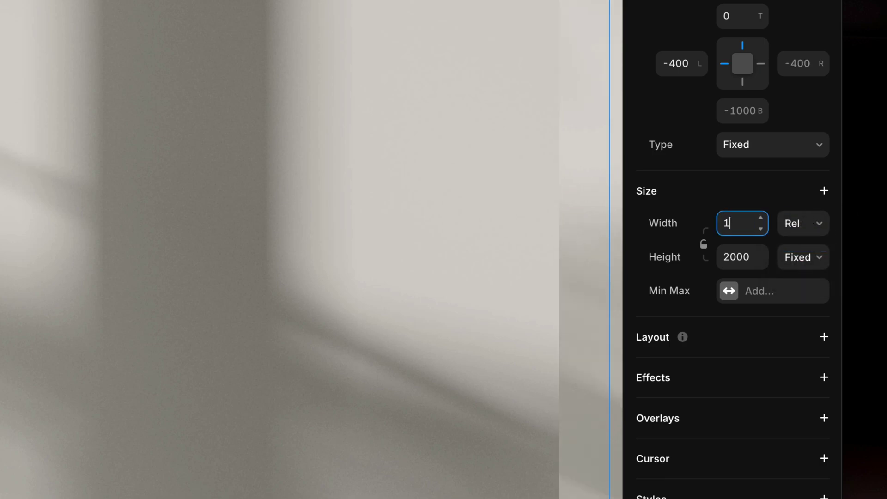
text(100%)
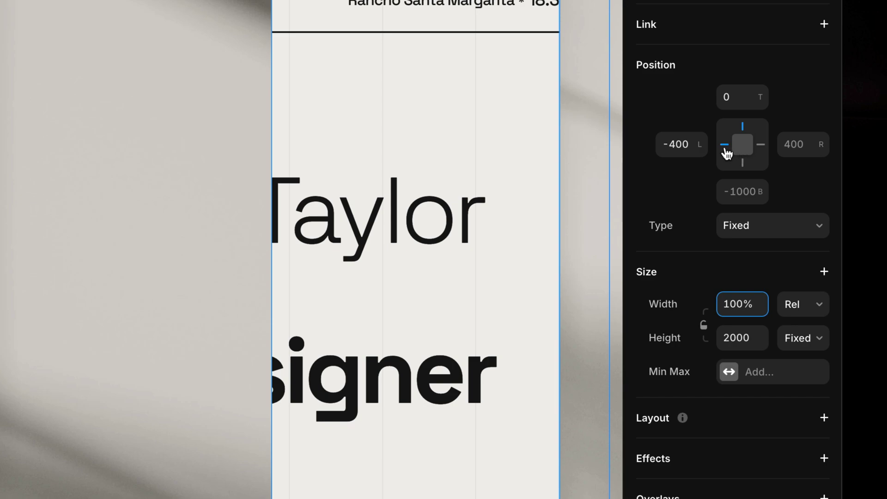
click(725, 149)
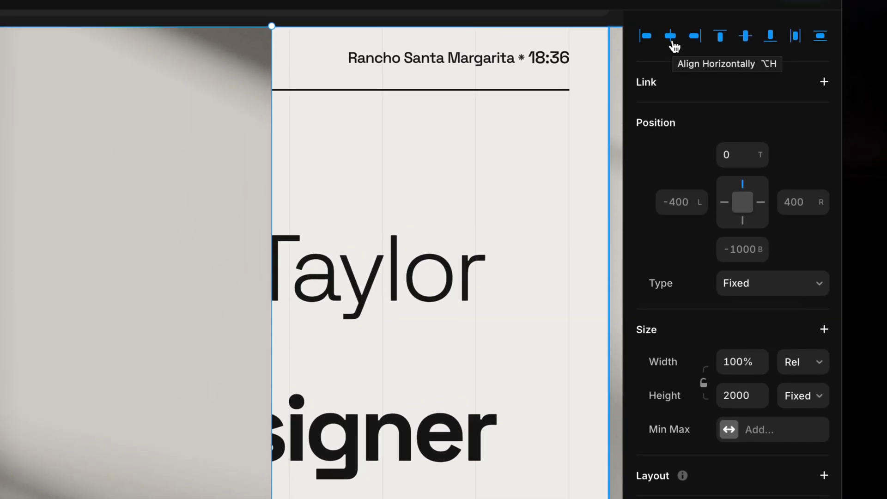
click(673, 43)
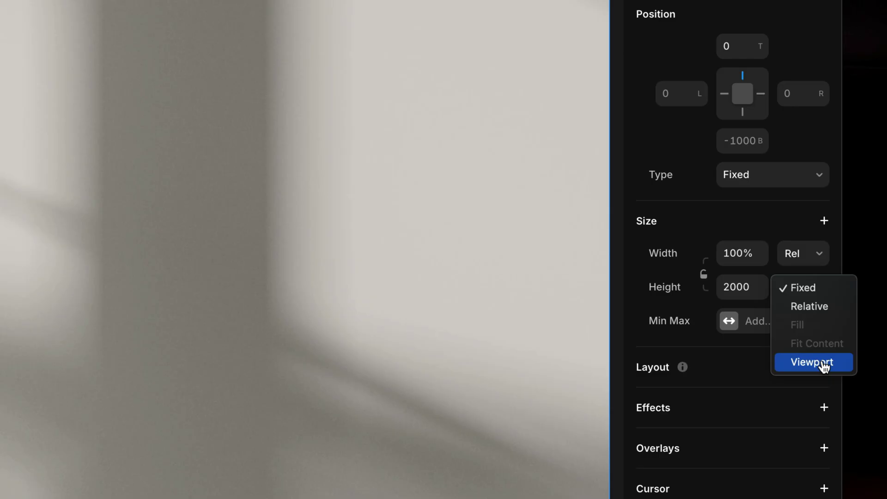
- Switch the image's Height unit to Viewport so it reads 100vh
click(825, 365)
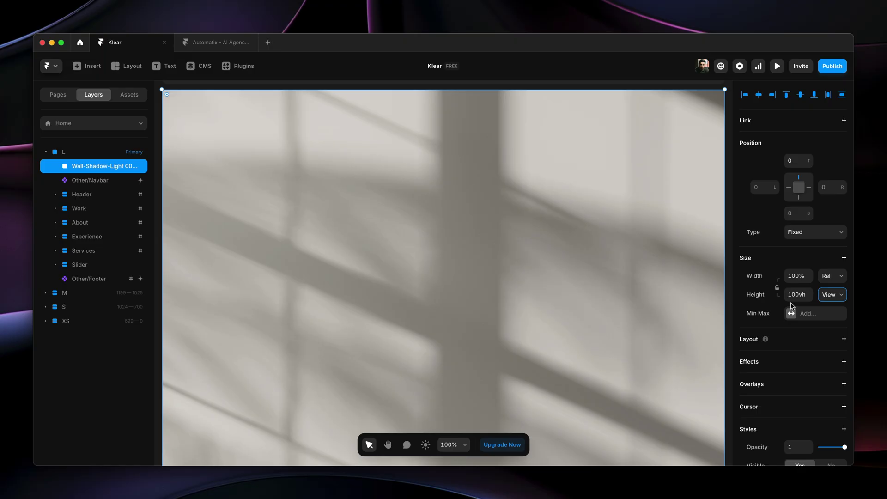
- Preview the site, scroll it, and resize the preview width and height, ending at 1200 wide
click(778, 66)
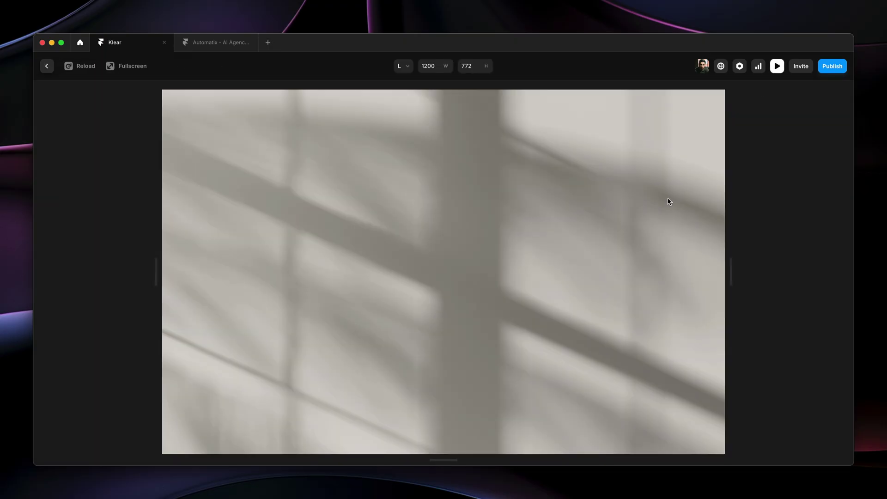
scroll(667, 197, down, 5)
scroll(667, 198, up, 8)
scroll(667, 197, down, 4)
drag(735, 261, 709, 266)
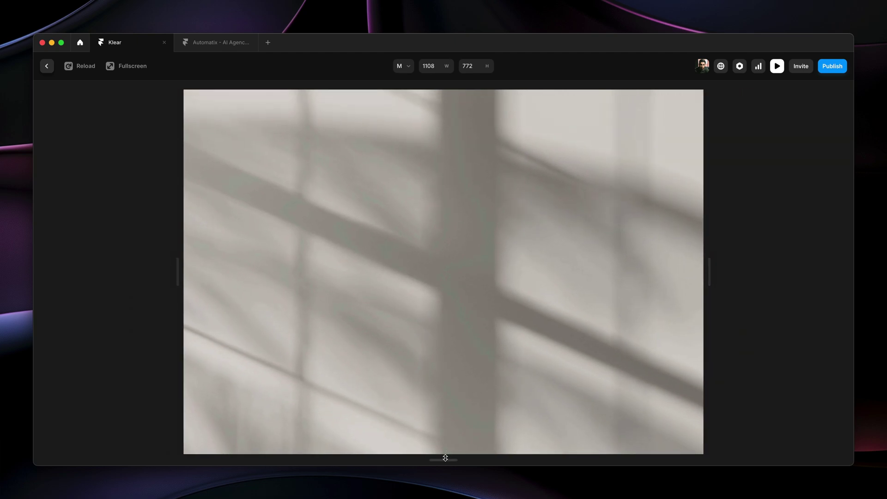
drag(445, 457, 437, 476)
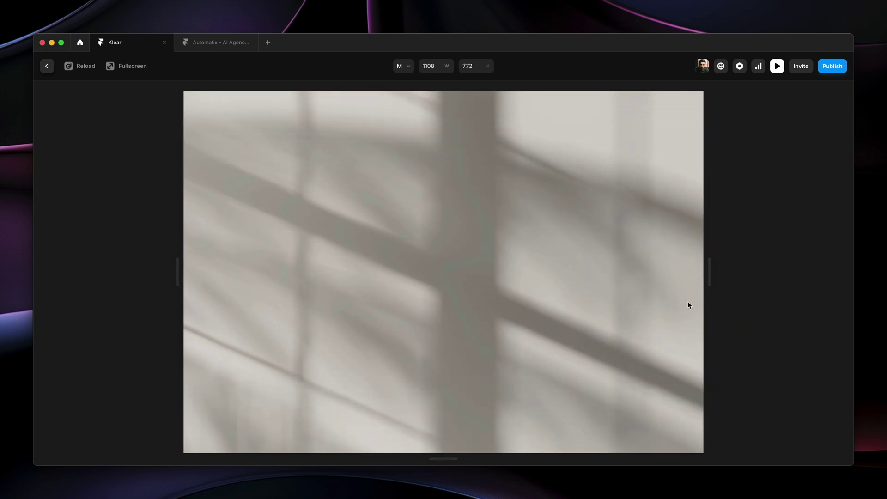
drag(711, 278, 730, 278)
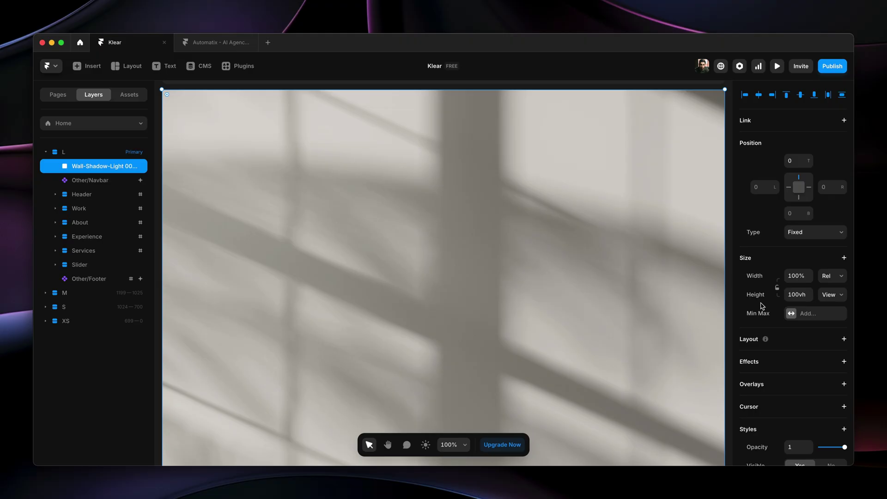
- Add a Blending style to the Wall-Shadow-Light layer and set it to Multiply
scroll(762, 306, down, 5)
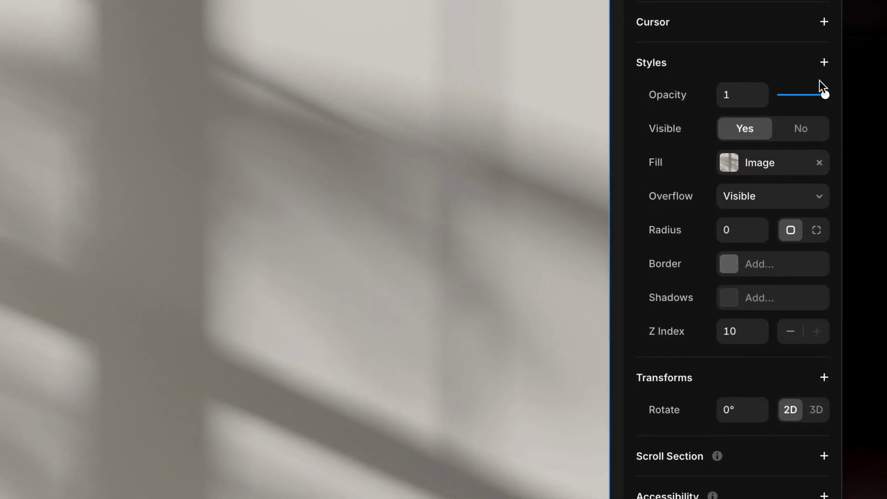
click(822, 61)
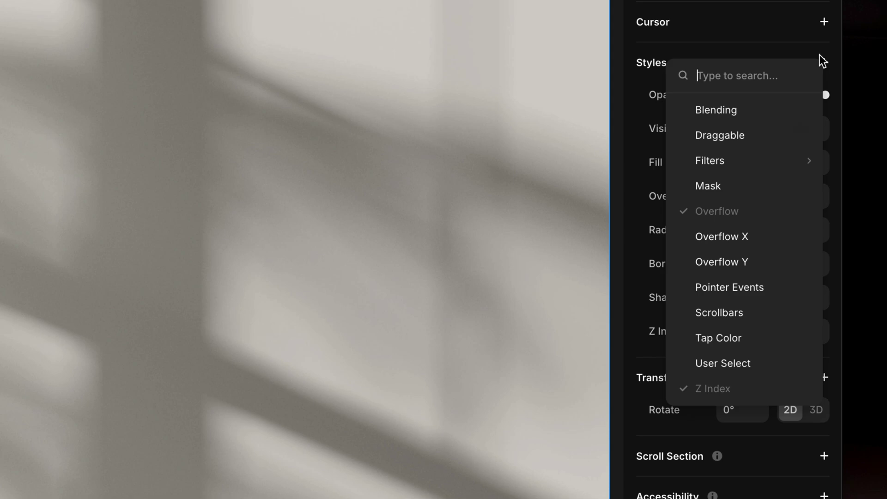
click(741, 109)
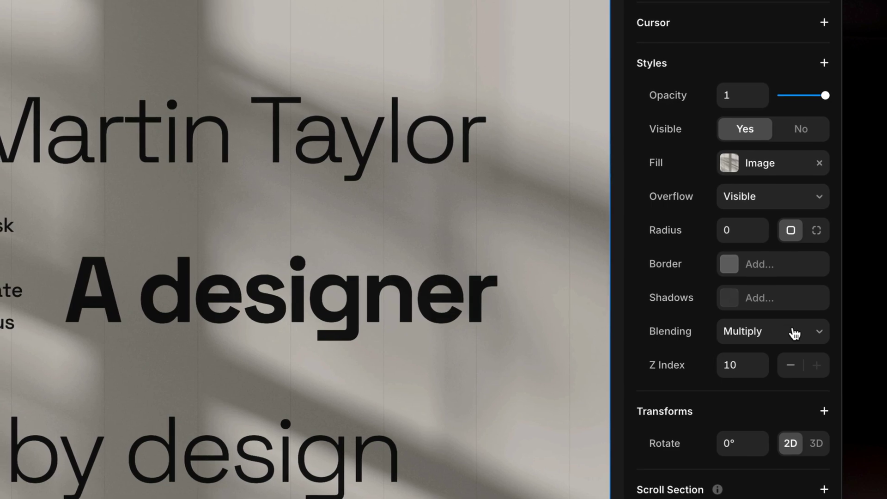
click(793, 333)
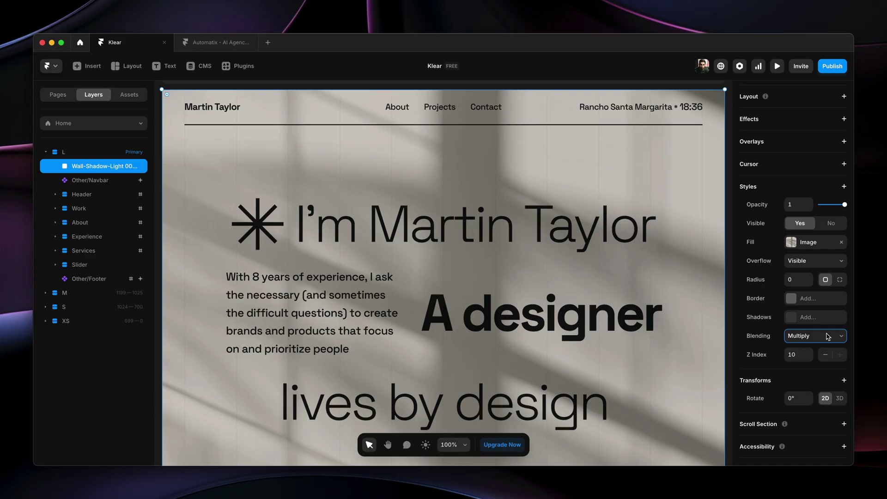
scroll(778, 311, up, 3)
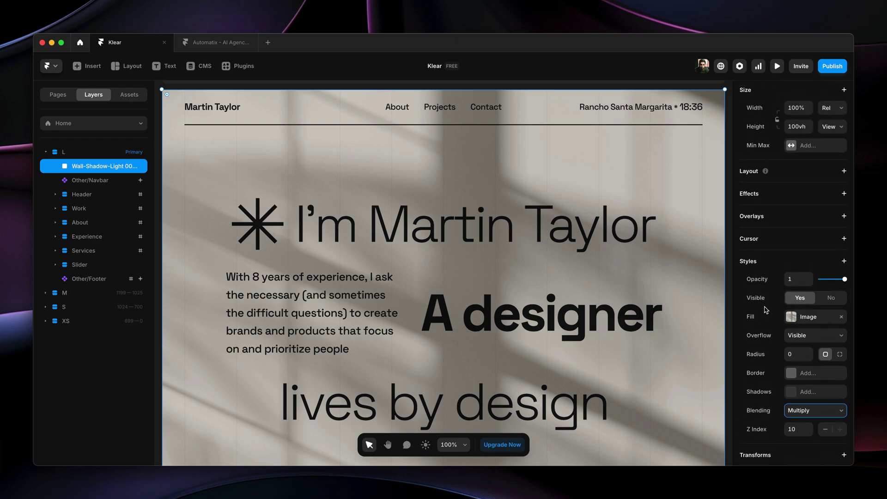
scroll(765, 310, down, 1)
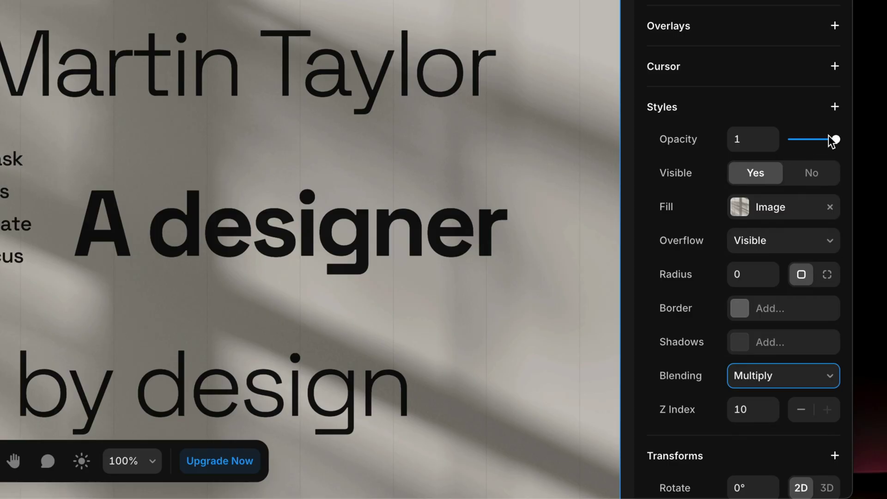
- Drag the overlay's Opacity slider down to 0, then back up to 0.4
drag(834, 141, 800, 168)
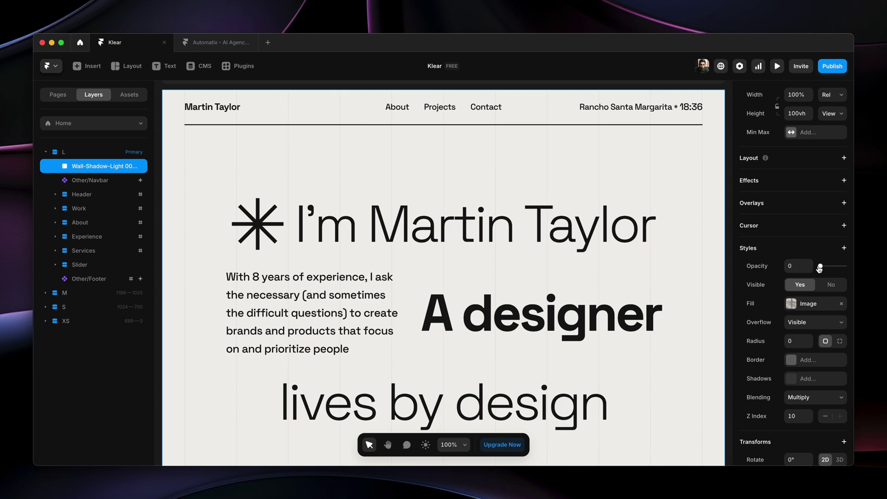
drag(821, 269, 824, 269)
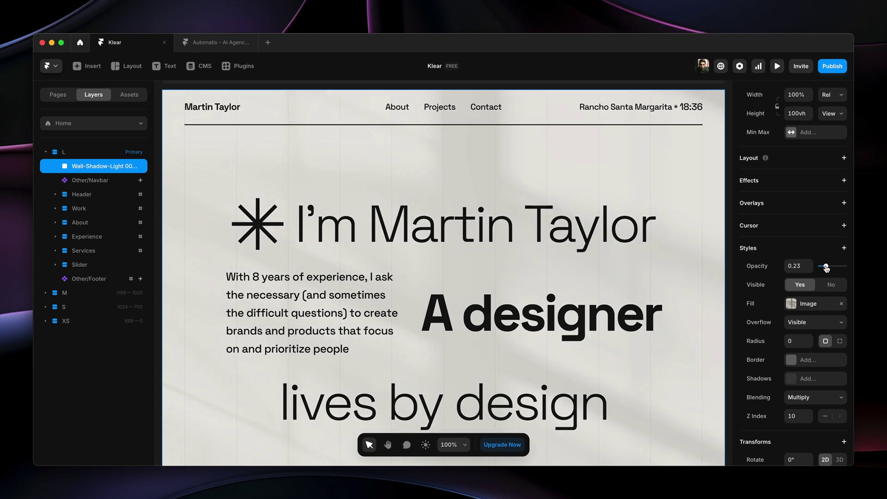
drag(827, 268, 830, 267)
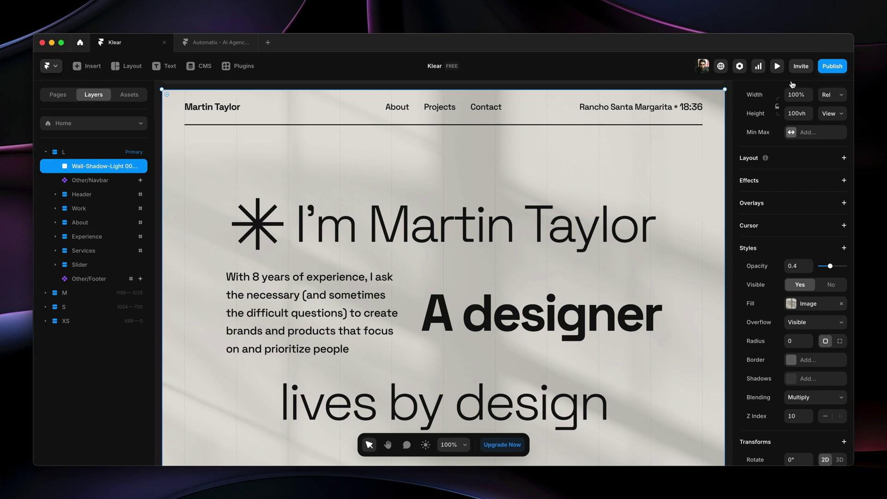
click(777, 66)
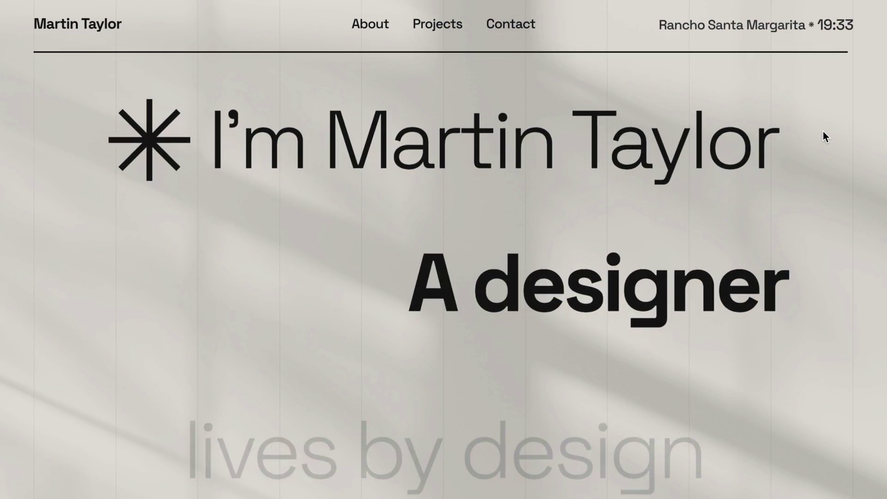
scroll(823, 132, down, 5)
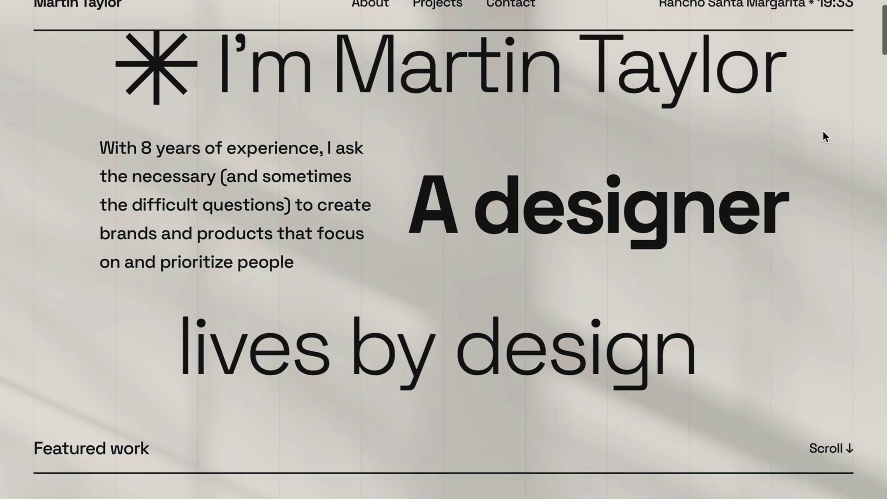
scroll(823, 132, down, 10)
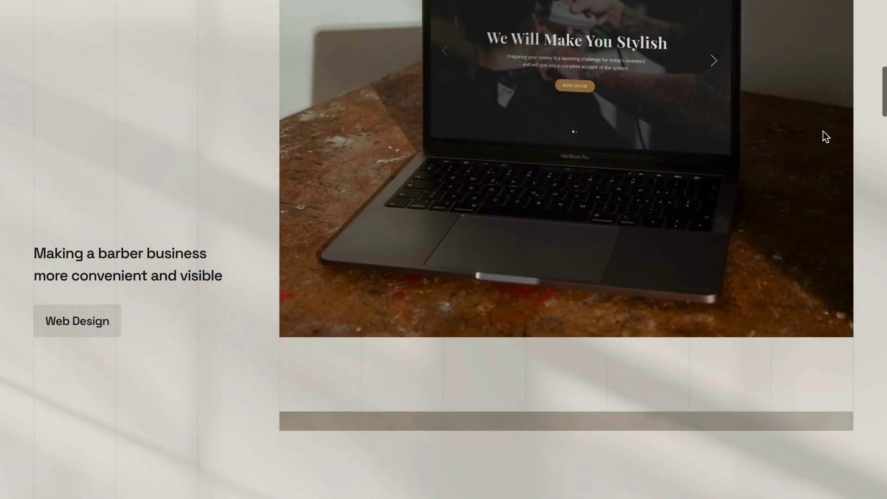
scroll(822, 132, down, 10)
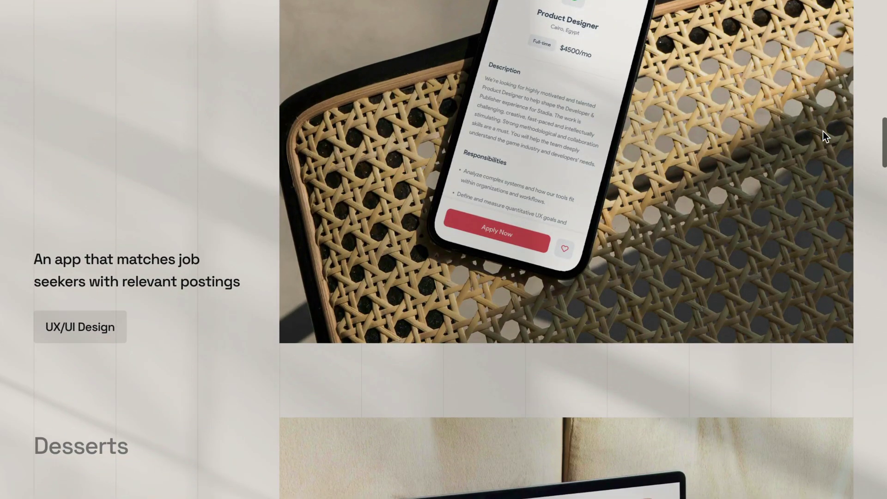
scroll(823, 132, down, 10)
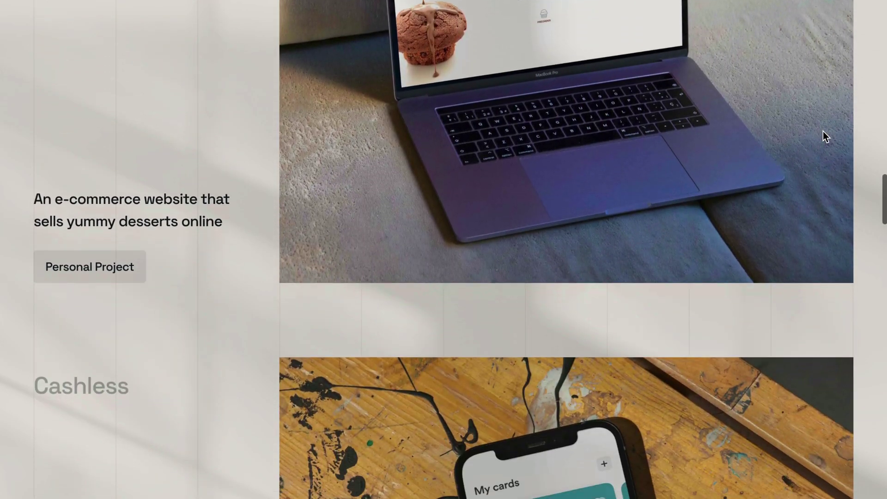
scroll(823, 133, down, 10)
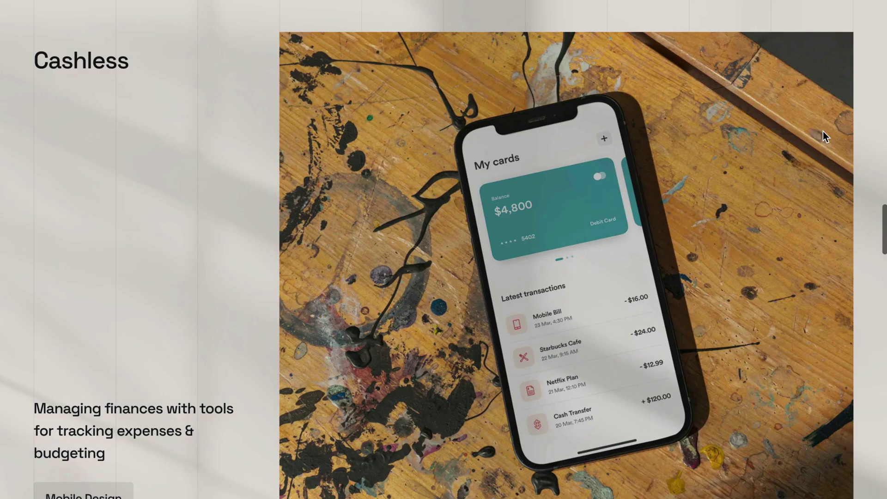
scroll(823, 136, down, 10)
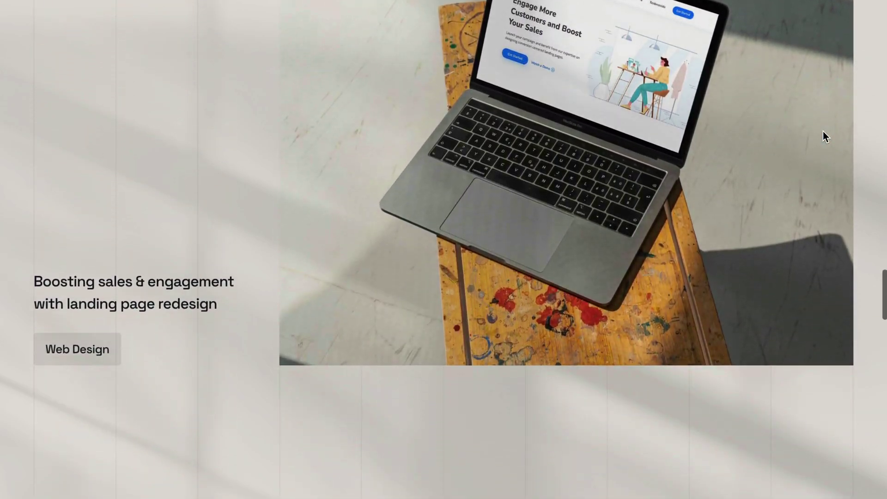
scroll(822, 132, up, 20)
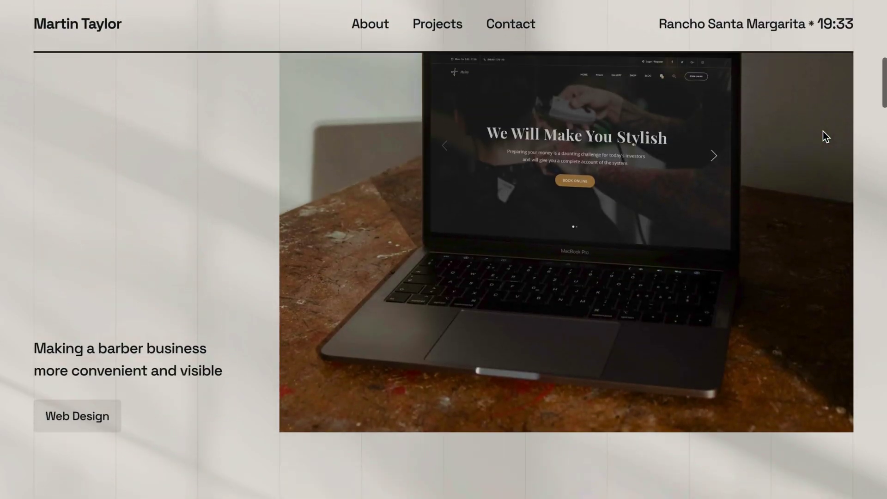
scroll(825, 137, up, 5)
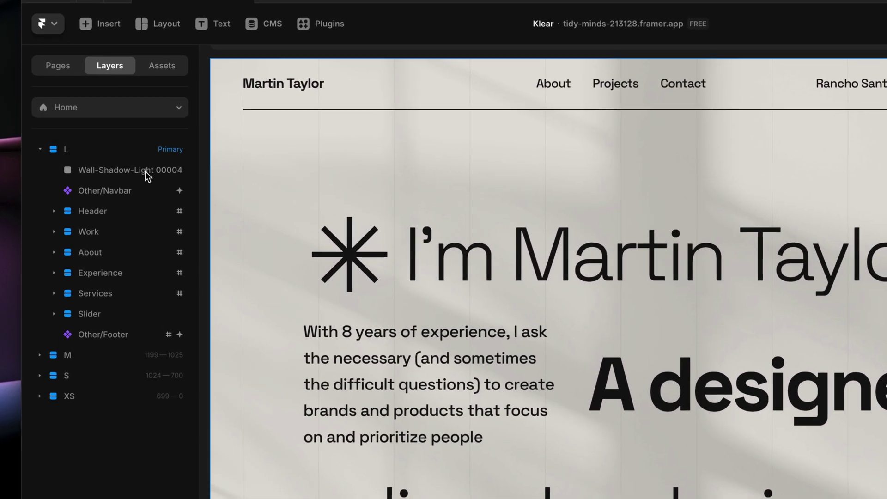
- Give the Wall-Shadow-Light 00004 layer Pointer Events set to None, then preview the site
click(123, 168)
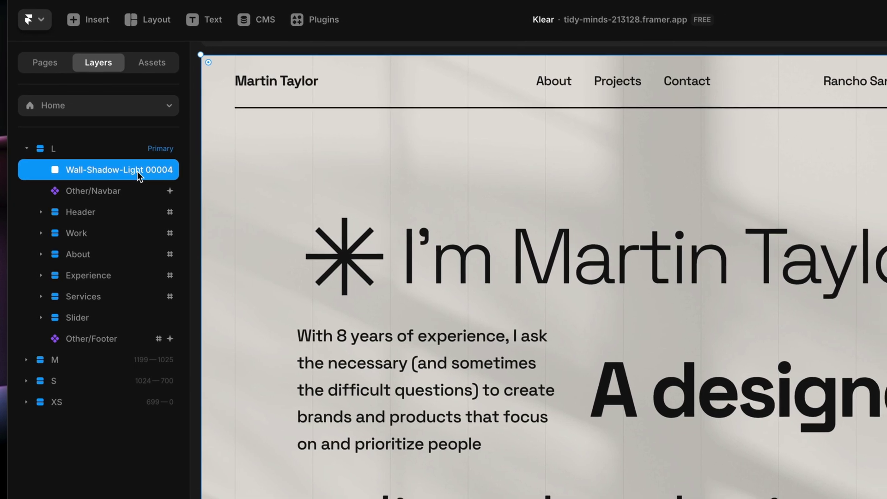
scroll(679, 263, down, 5)
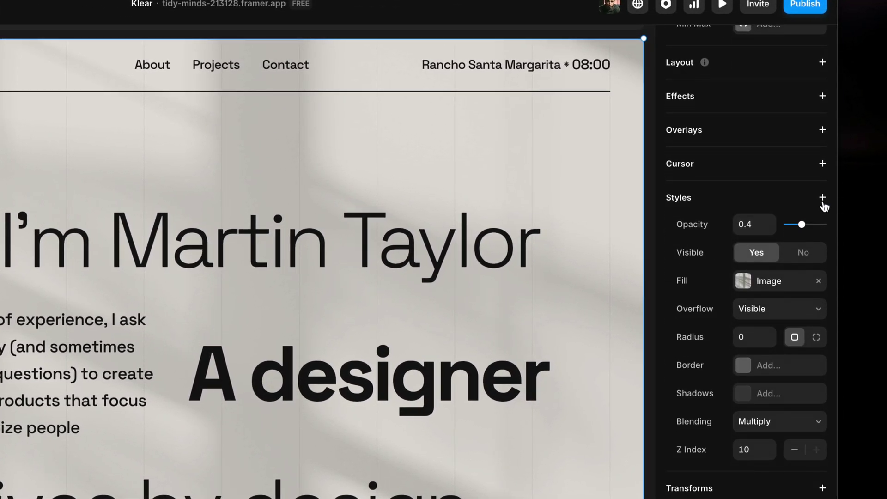
click(822, 199)
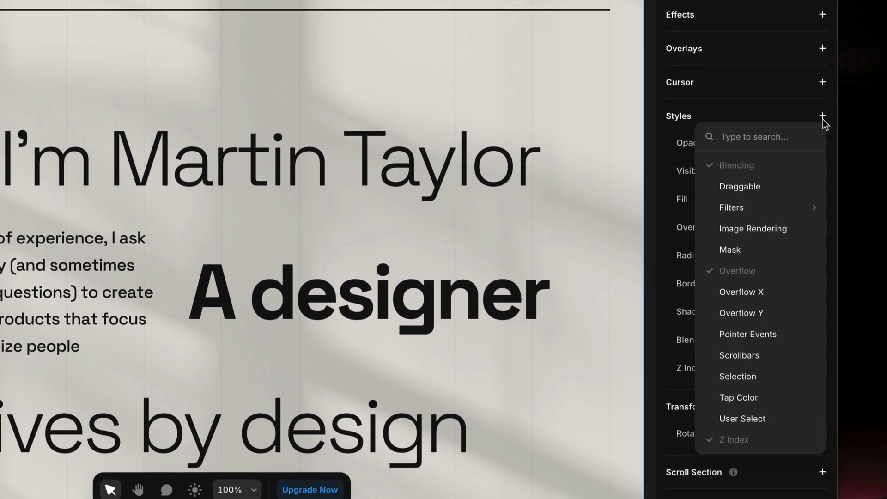
click(776, 336)
scroll(778, 338, down, 3)
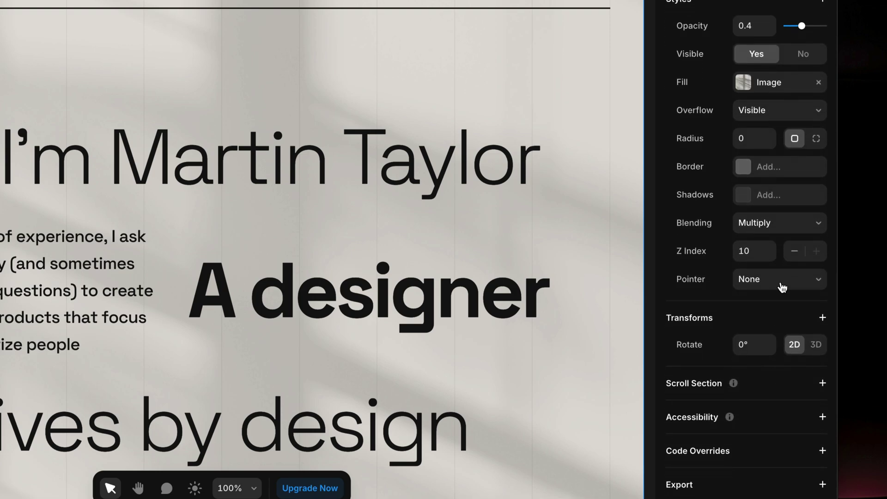
click(782, 286)
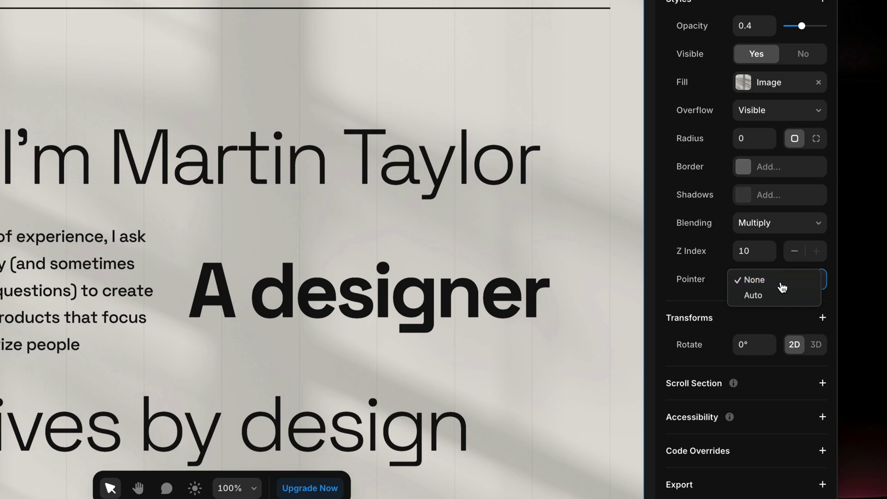
click(782, 285)
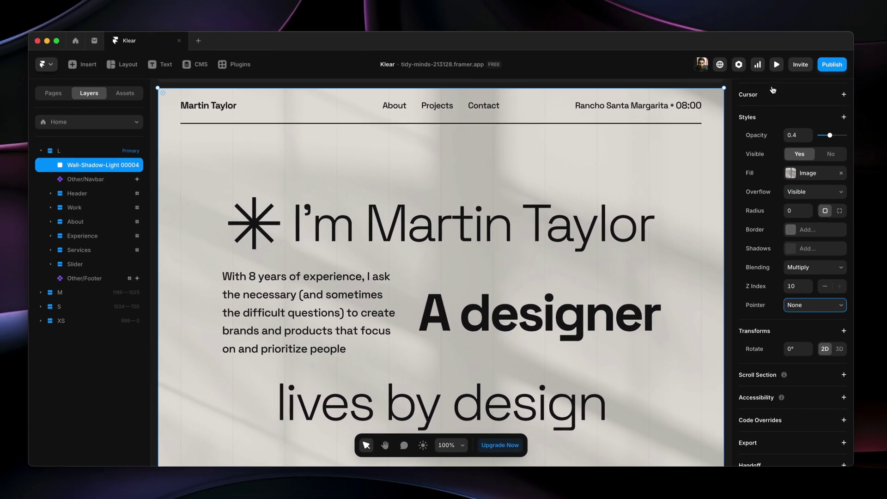
click(777, 66)
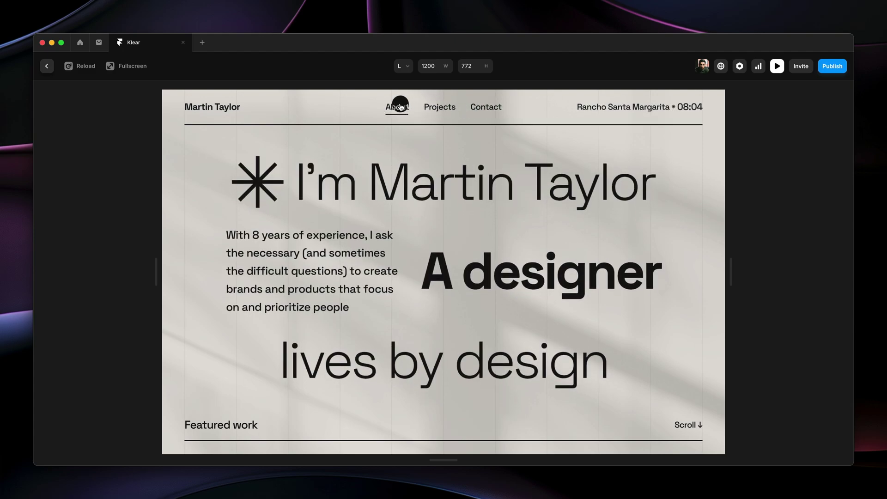
- Scroll down through the Klear site preview
scroll(401, 106, down, 10)
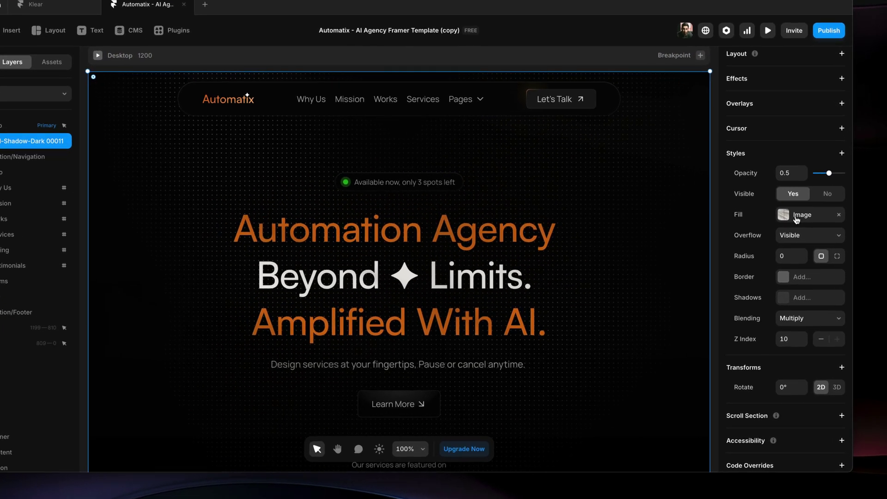
- Open the Automatix overlay's image fill settings, then close them again
click(803, 236)
click(764, 133)
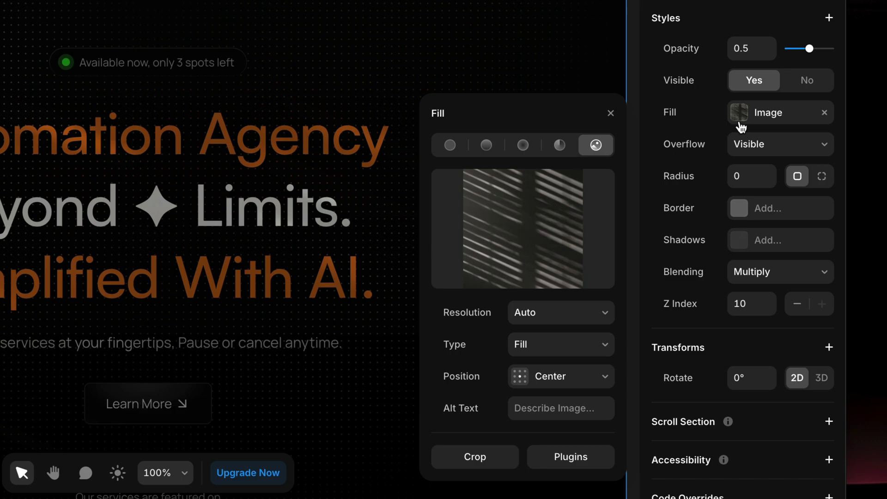
- Set the Automatix shadow overlay's blending to Screen and raise its opacity to 1
click(741, 122)
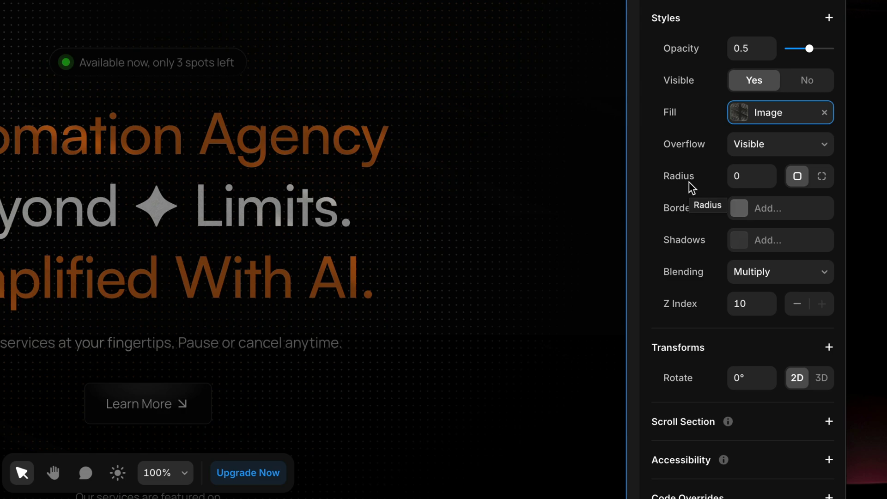
click(786, 276)
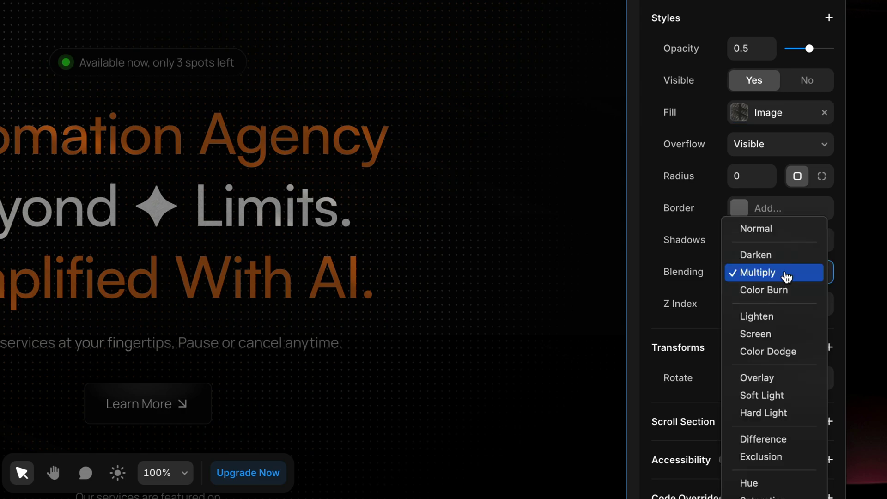
click(788, 334)
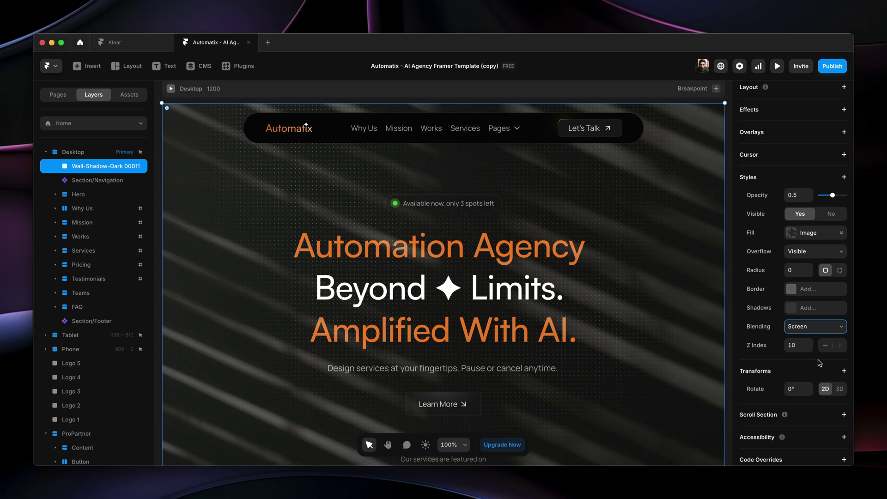
scroll(764, 337, up, 2)
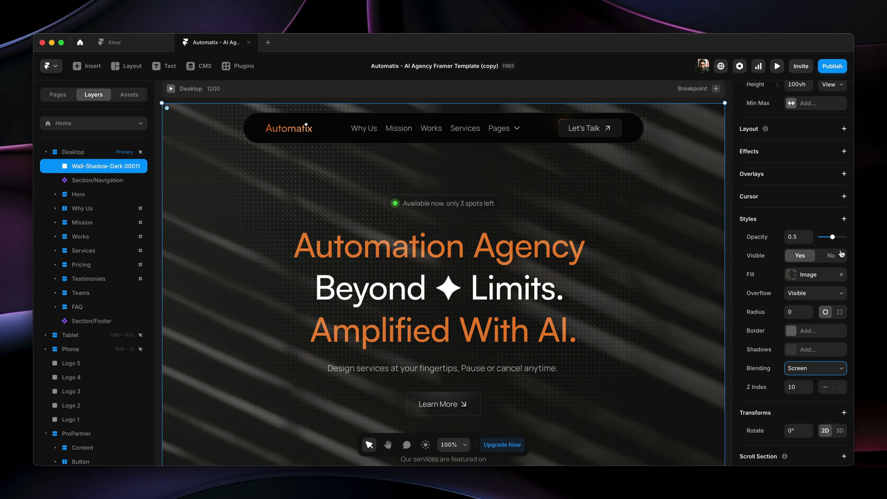
drag(832, 238, 869, 238)
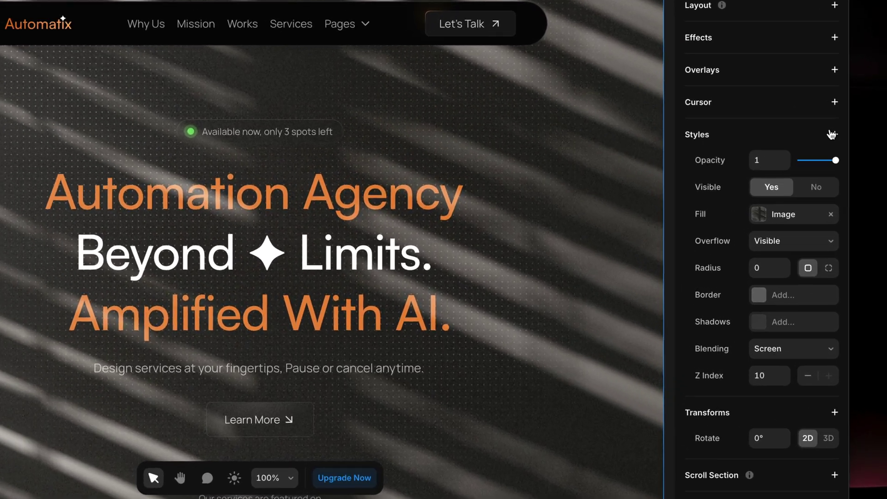
- Add a Contrast filter to the Automatix overlay and set it to 161%
click(843, 200)
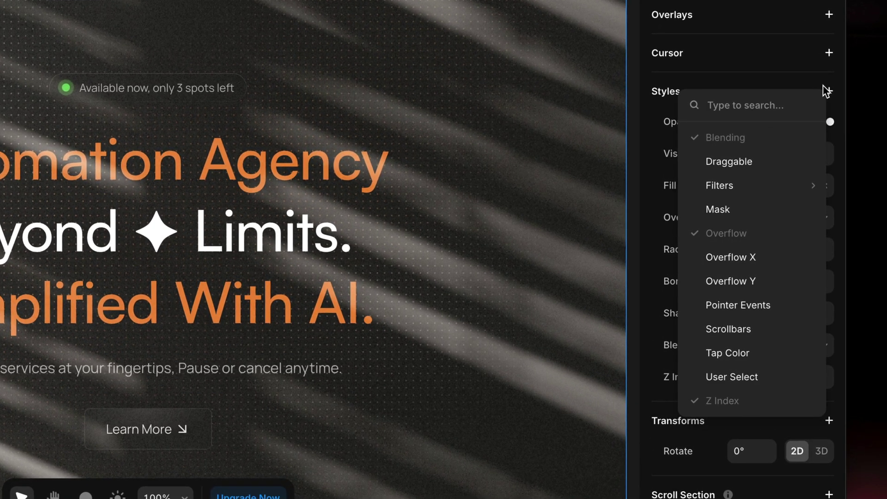
mouse_move(734, 185)
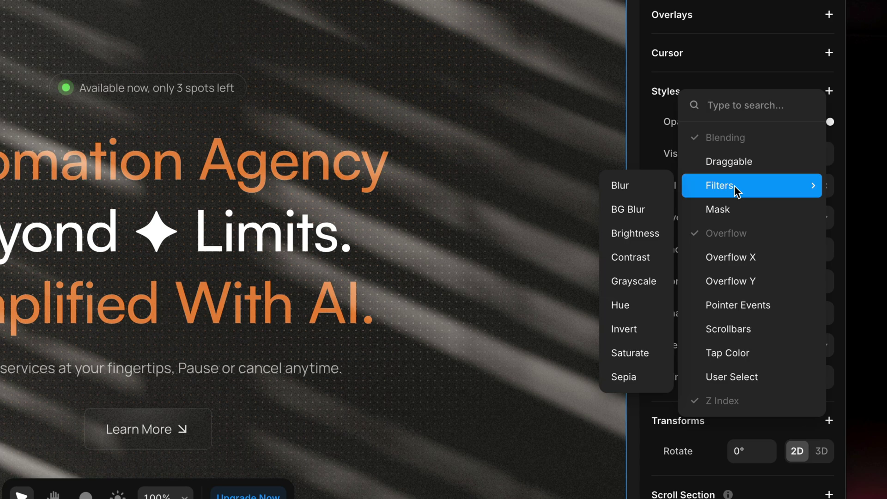
click(638, 260)
scroll(683, 278, down, 1)
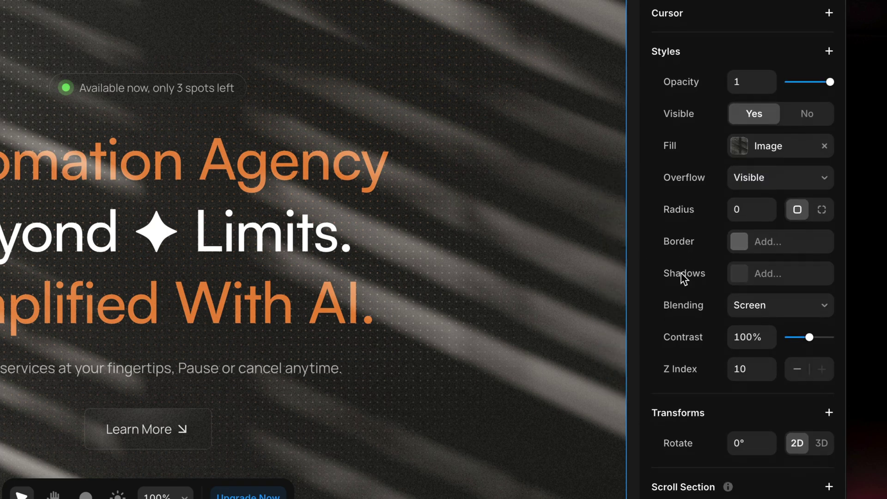
drag(810, 342, 839, 351)
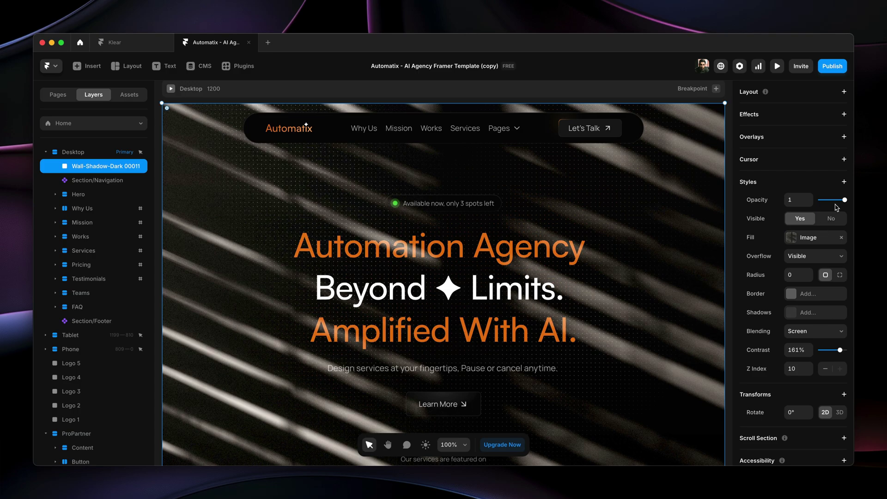
- Lower the overlay's opacity to 0.39
mouse_move(844, 201)
mouse_down()
mouse_move(820, 201)
mouse_move(830, 203)
mouse_up()
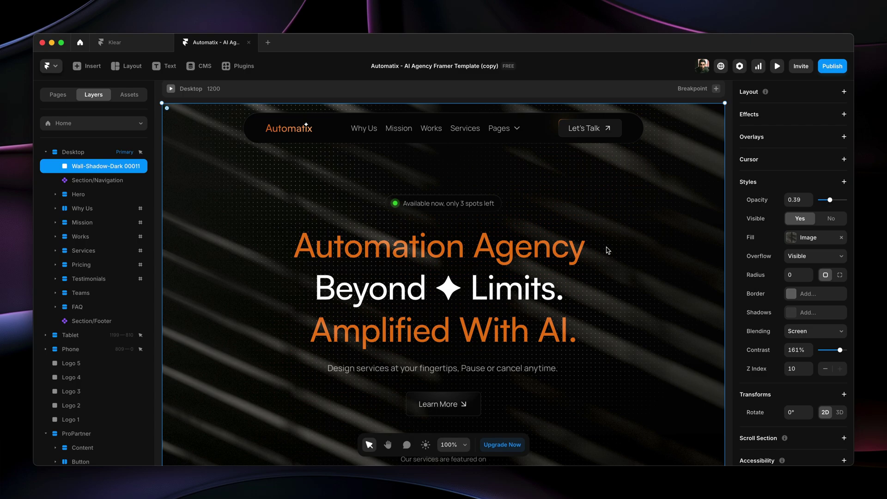
scroll(607, 250, down, 3)
scroll(608, 250, up, 2)
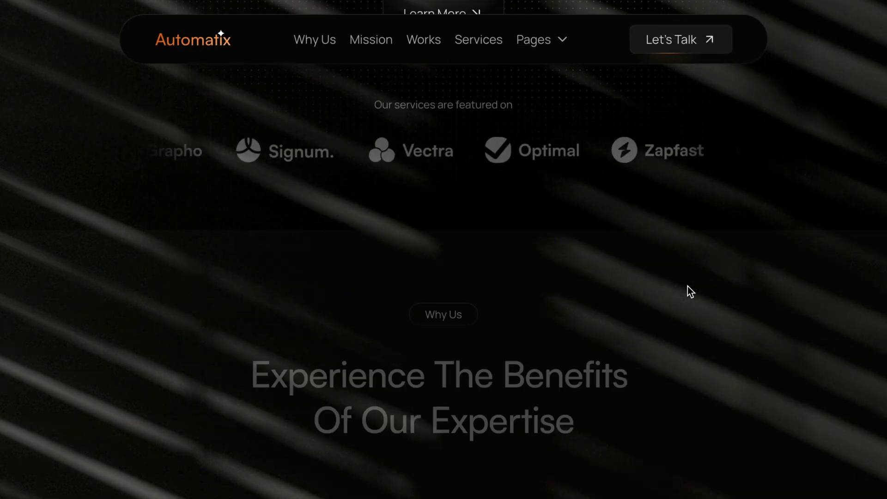
- Scroll the Automatix live preview to check the faint diagonal light streaks over the hero heading
scroll(690, 291, down, 5)
scroll(690, 291, up, 3)
scroll(687, 287, up, 12)
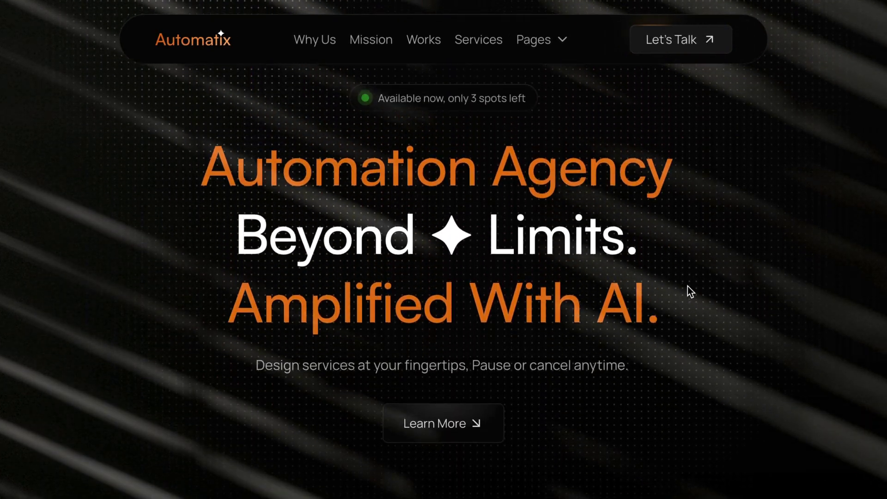
scroll(688, 286, down, 15)
scroll(688, 286, down, 8)
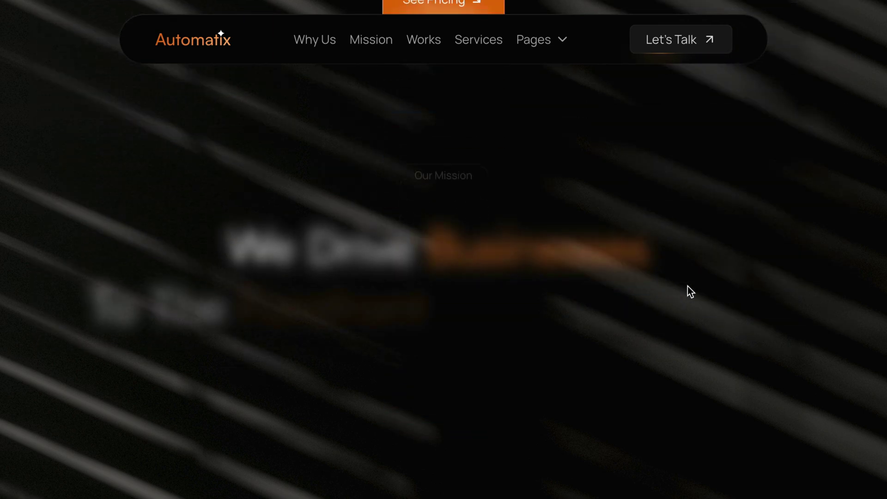
scroll(687, 287, up, 15)
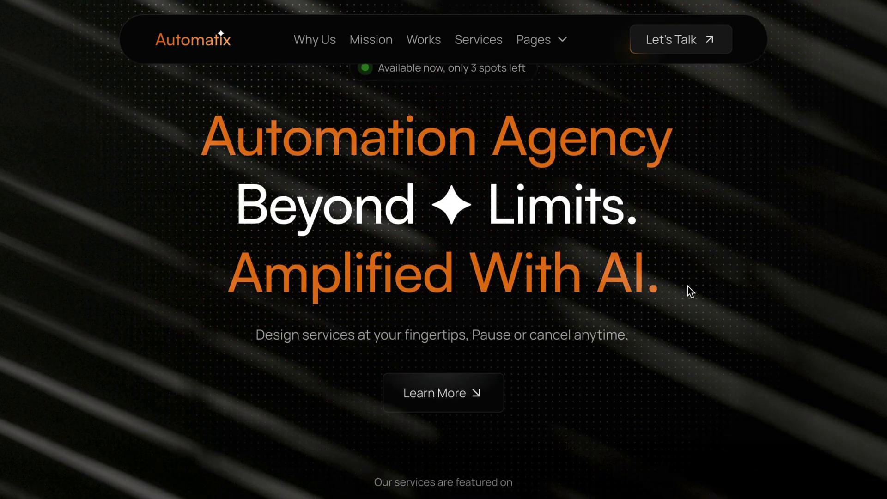